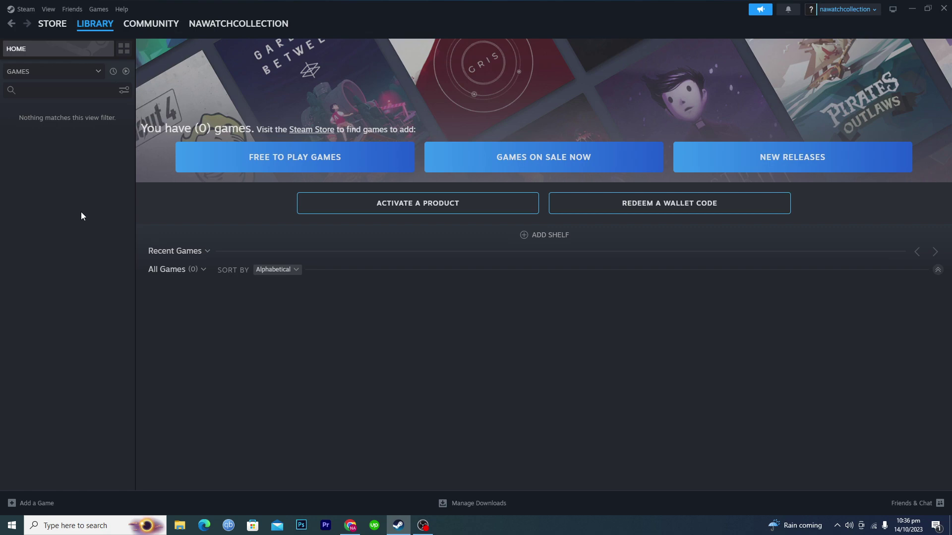
Open and close a blank Chrome tab, then minimize Chrome to reveal the Steam library.
left_click(350, 526)
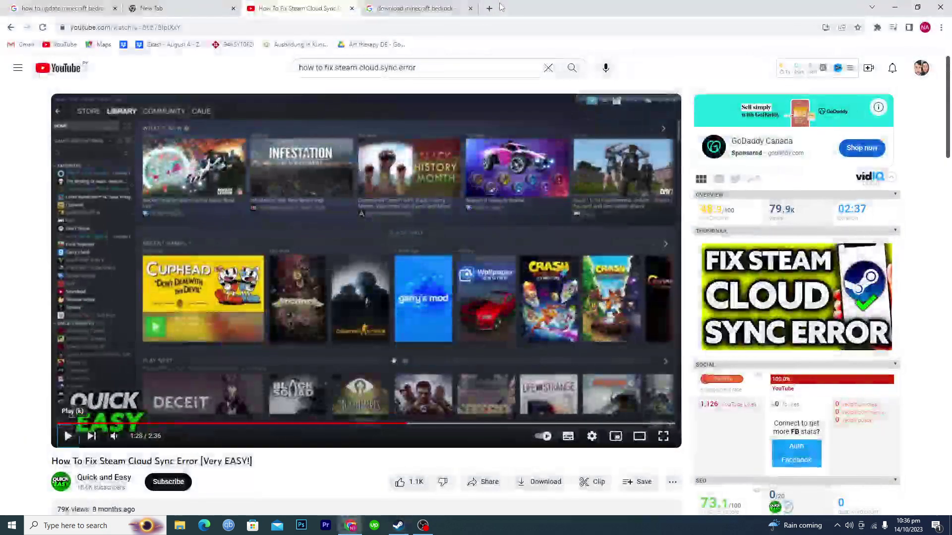
left_click(490, 9)
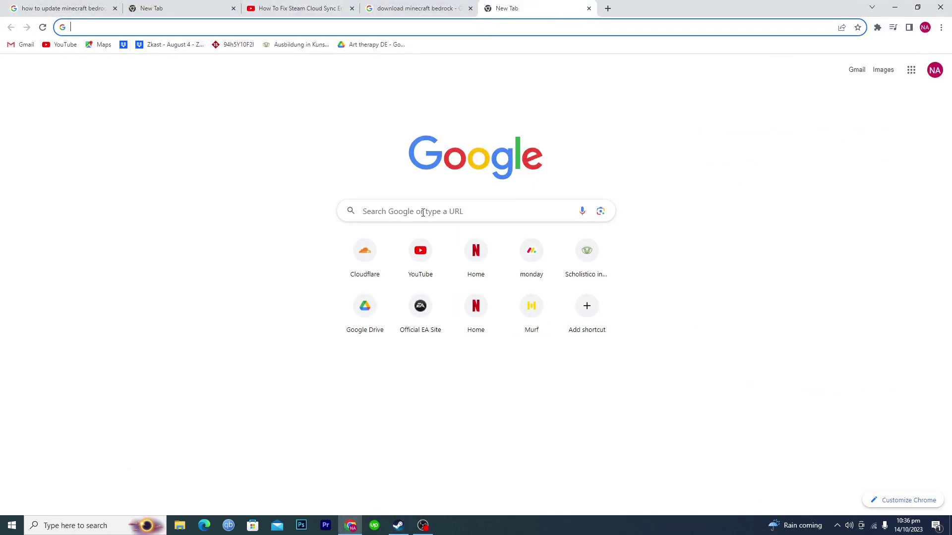
left_click(588, 8)
left_click(894, 8)
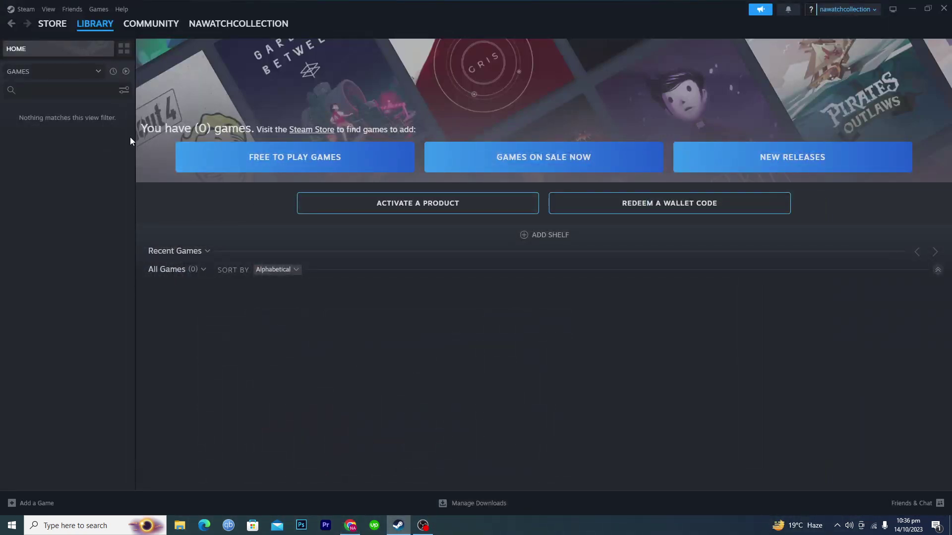
On the Cloud page of Steam Settings, toggle 'Enable Steam Cloud' off and back on.
left_click(47, 9)
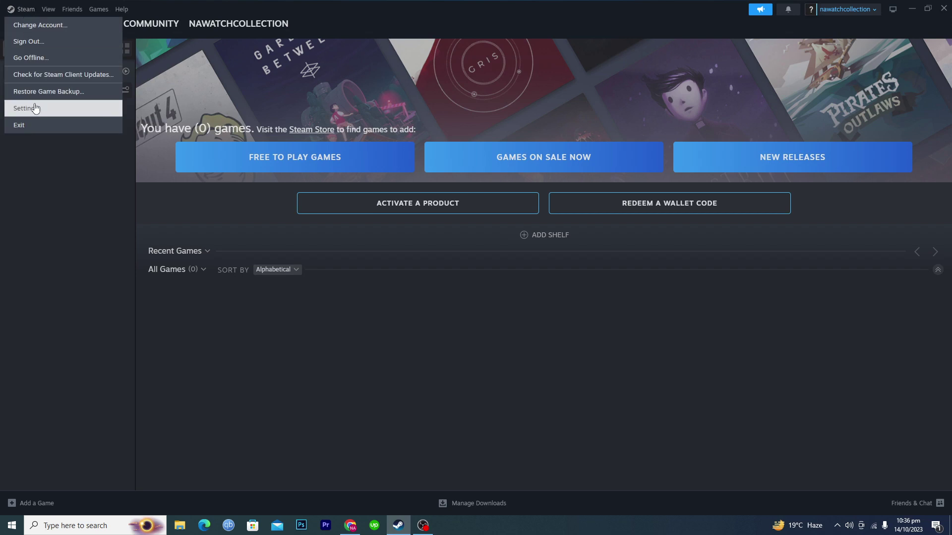
left_click(27, 110)
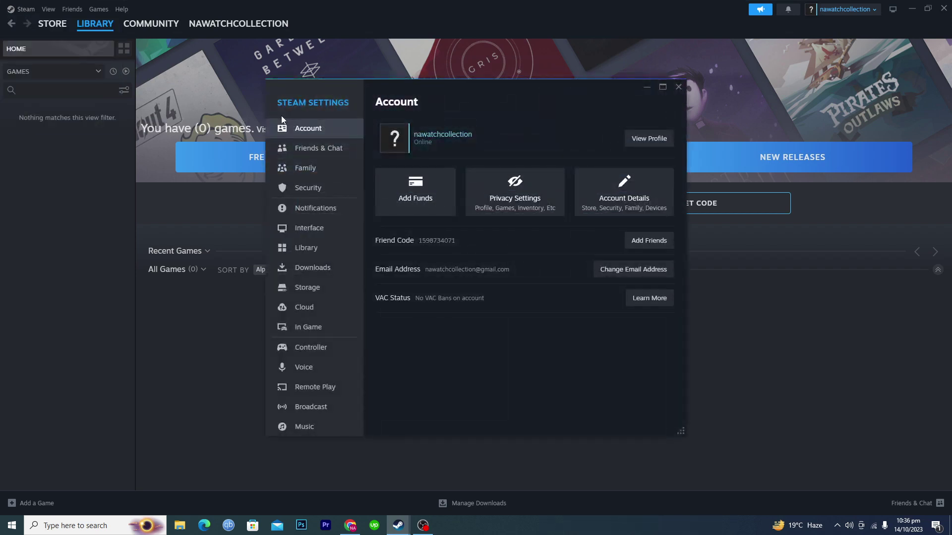
left_click(310, 317)
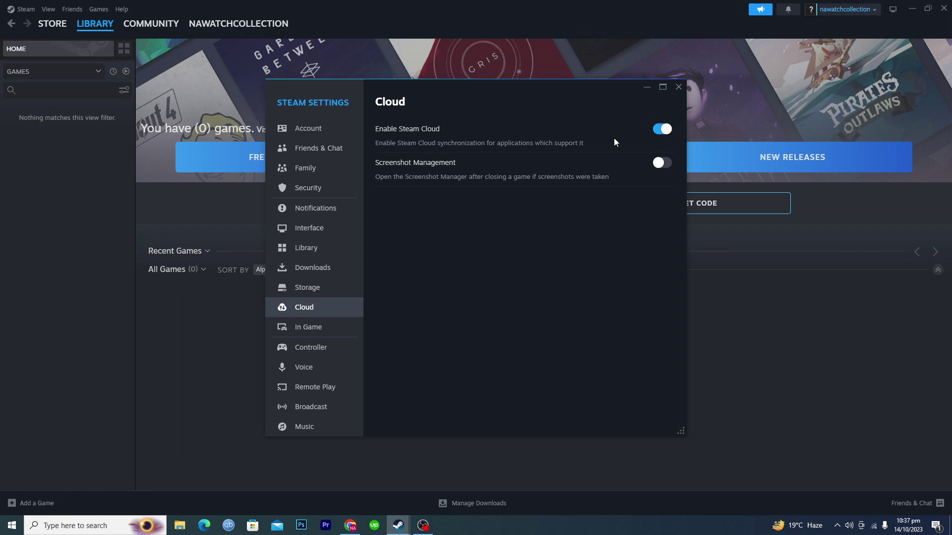
left_click(659, 135)
left_click(659, 131)
left_click(677, 87)
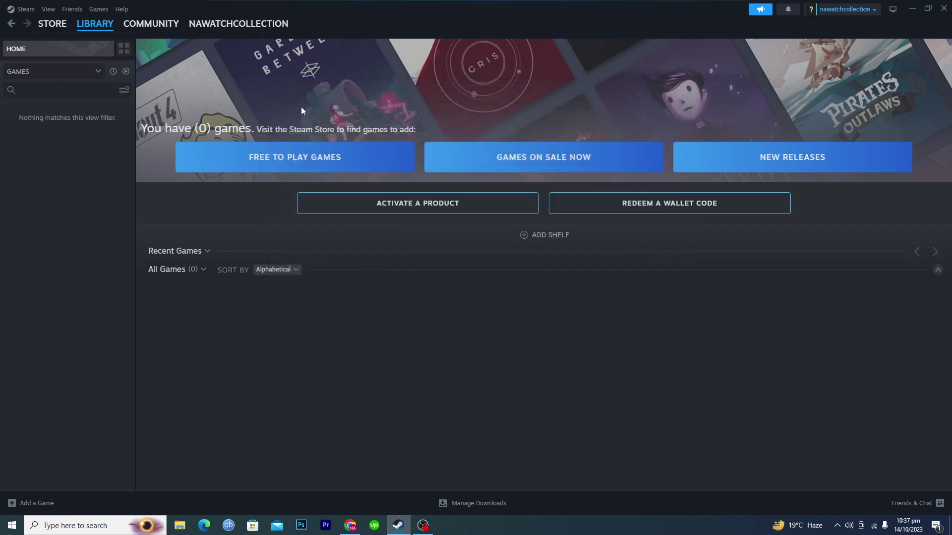